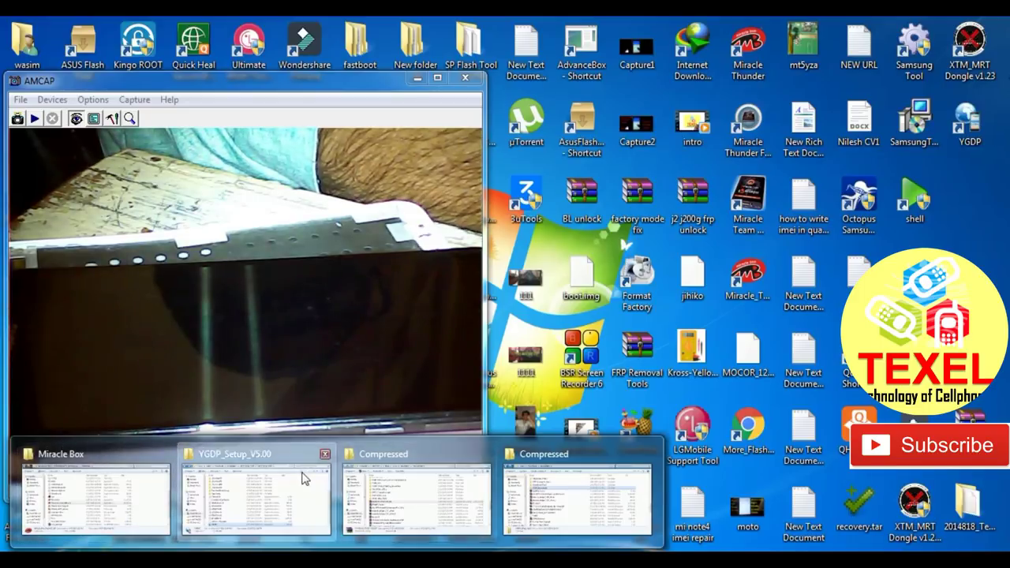
# Launch YGDP from the YGDP_Setup_V5.00 folder, log in as Developer and minimise the folder window.
pyautogui.click(305, 480)
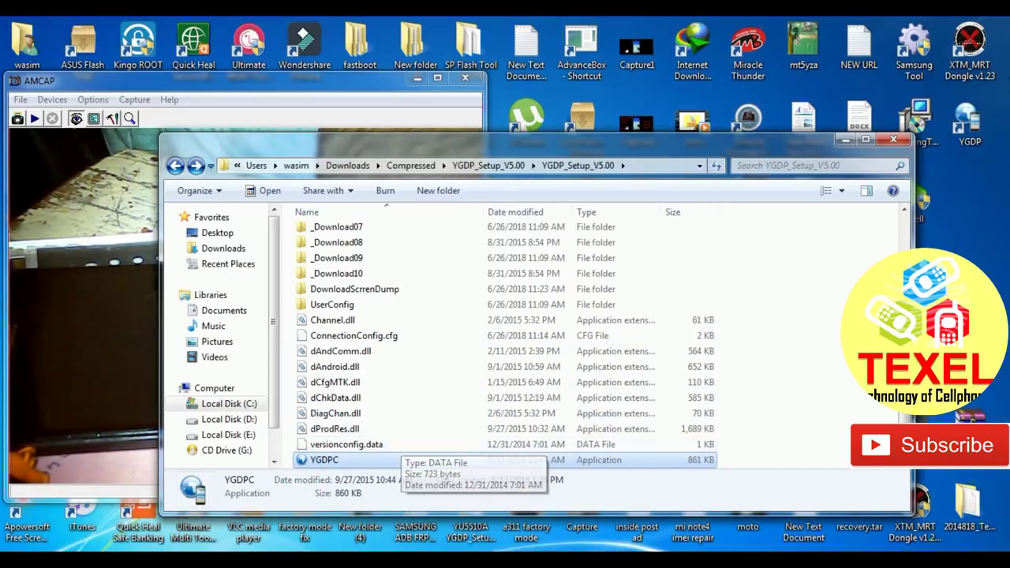
pyautogui.doubleClick(338, 461)
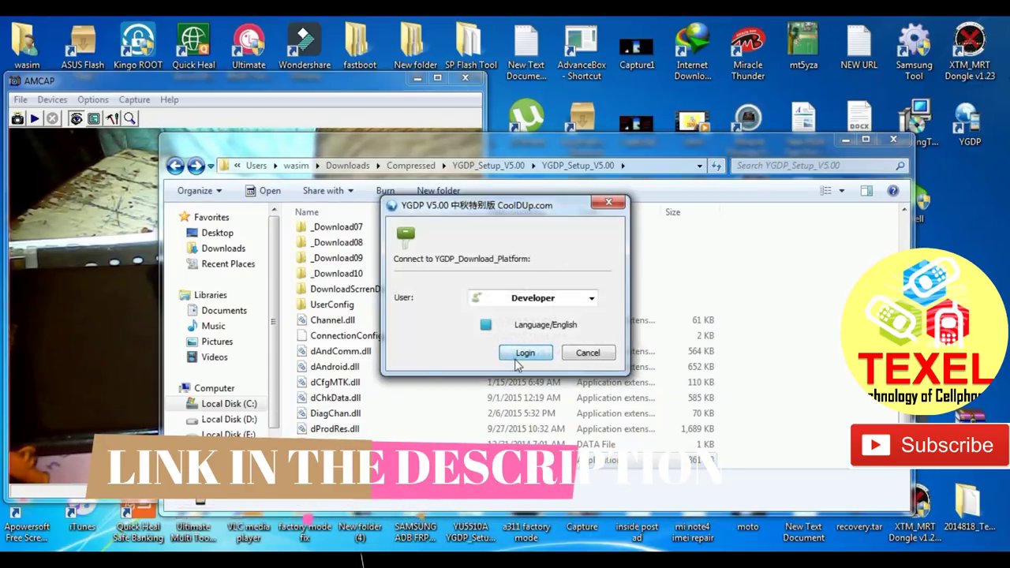
pyautogui.click(527, 352)
pyautogui.click(847, 142)
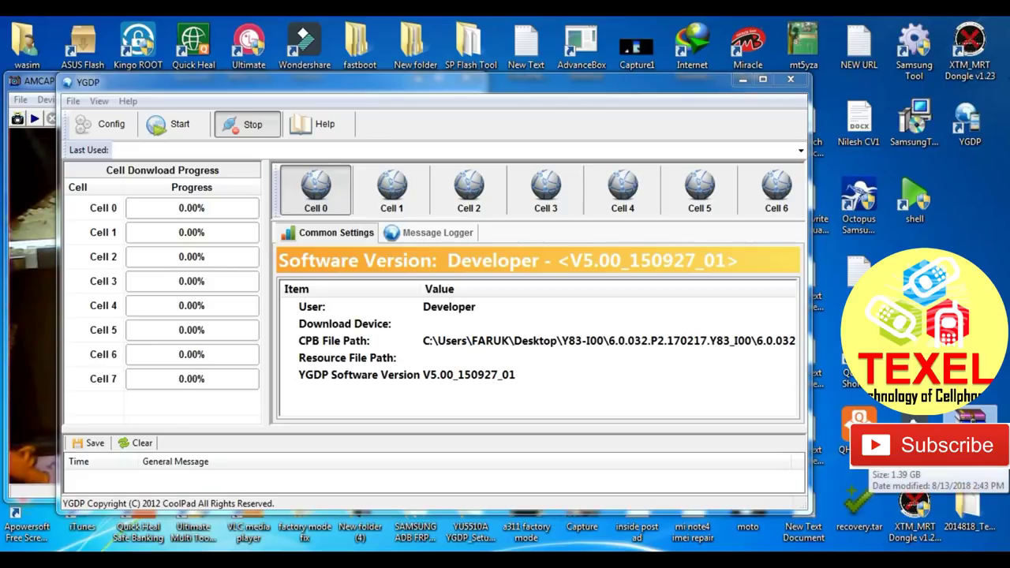
# Extract the 6.0.032.P2.170217.Y83_I00 firmware archive into a folder of the same name on the desktop.
pyautogui.rightClick(969, 442)
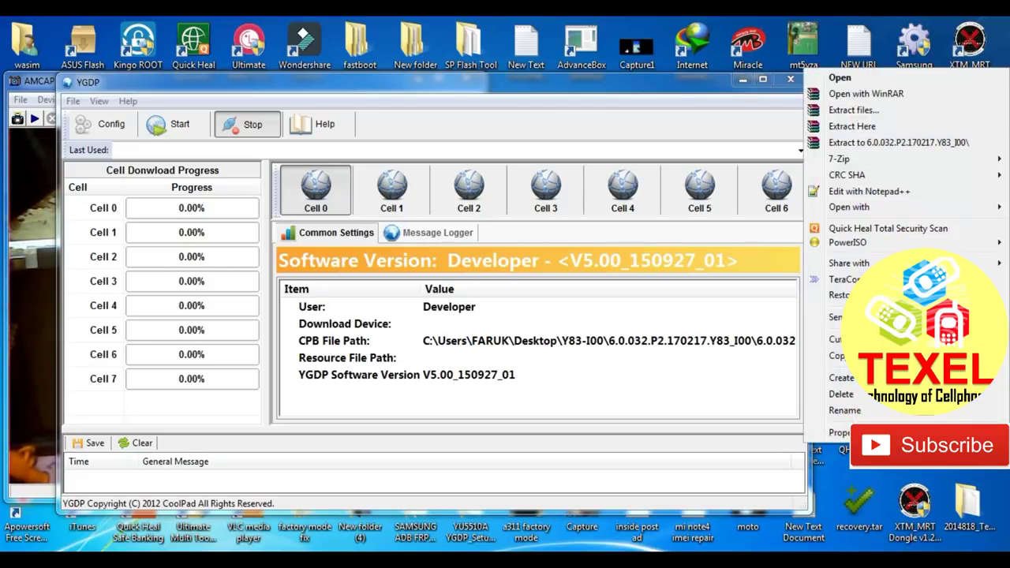
pyautogui.click(878, 116)
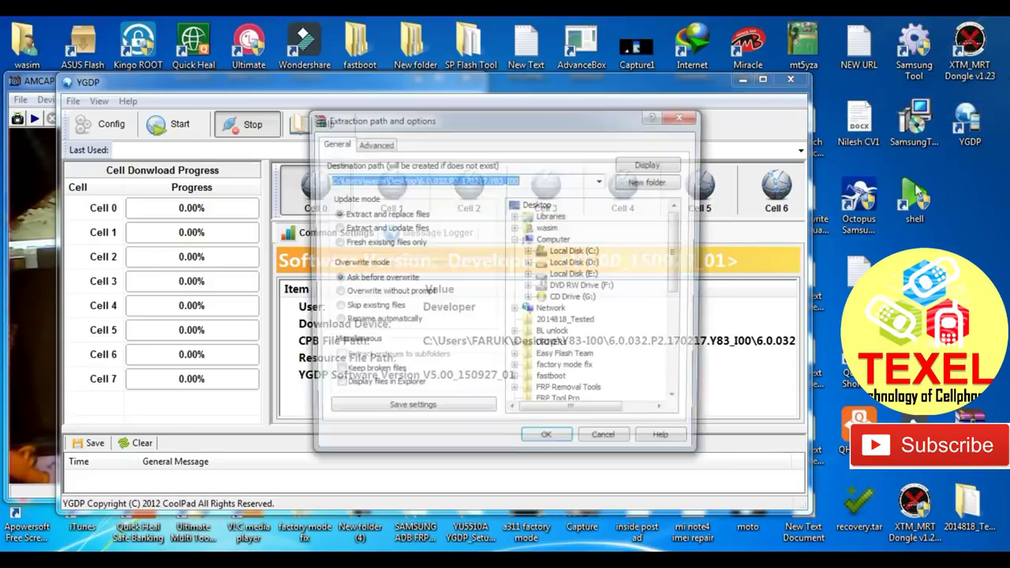
pyautogui.click(557, 444)
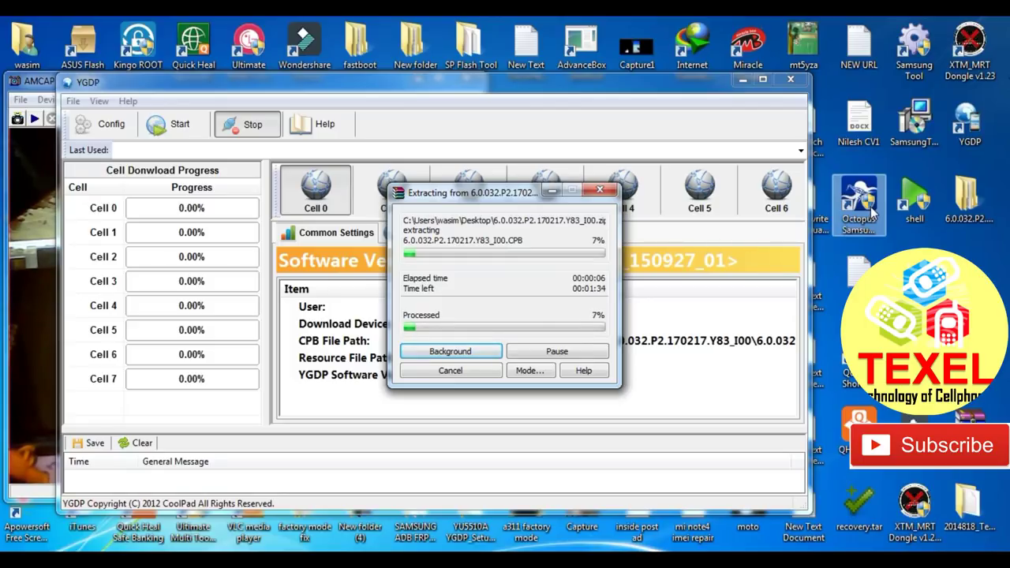
# Check the contents of the extracted 6.0.032.P2.170217.Y83_I00 folder and its subfolder, and close the folder window.
pyautogui.click(972, 183)
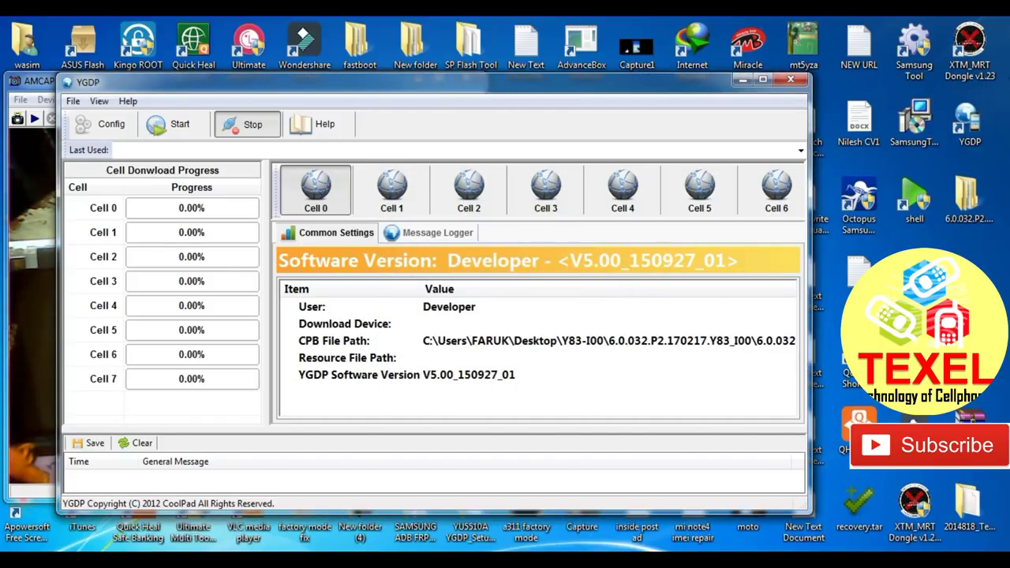
pyautogui.click(872, 199)
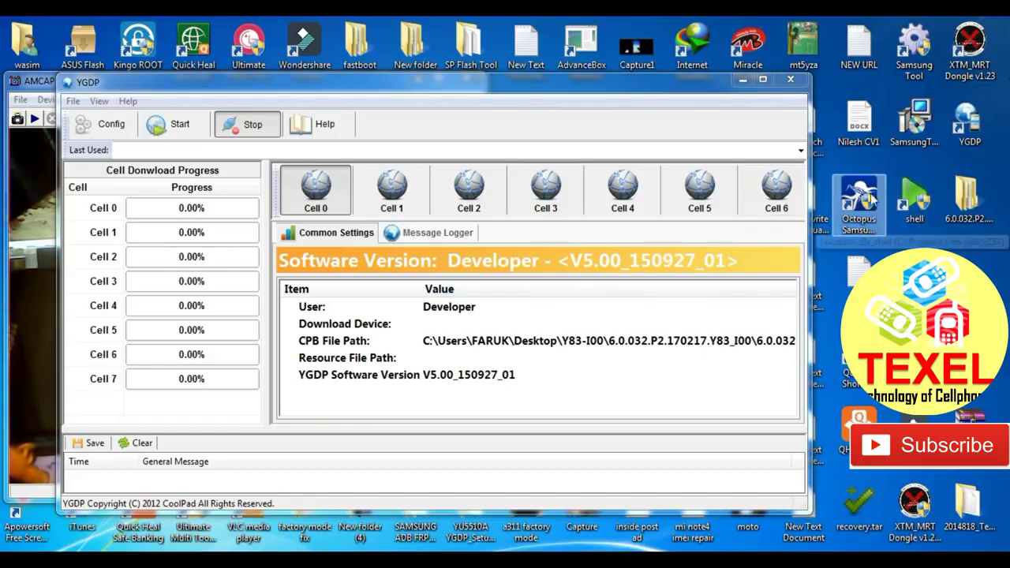
pyautogui.doubleClick(967, 197)
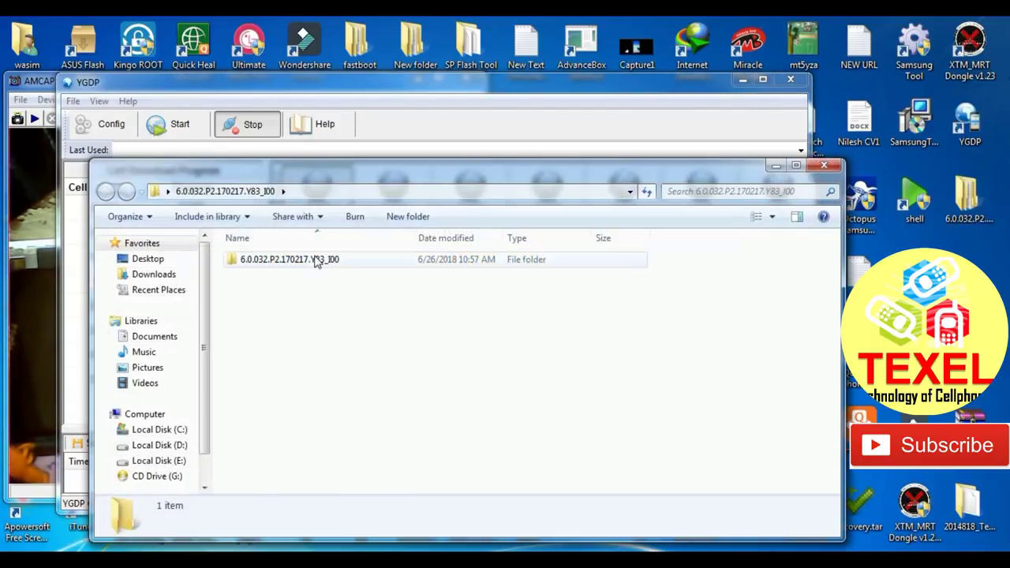
pyautogui.doubleClick(314, 261)
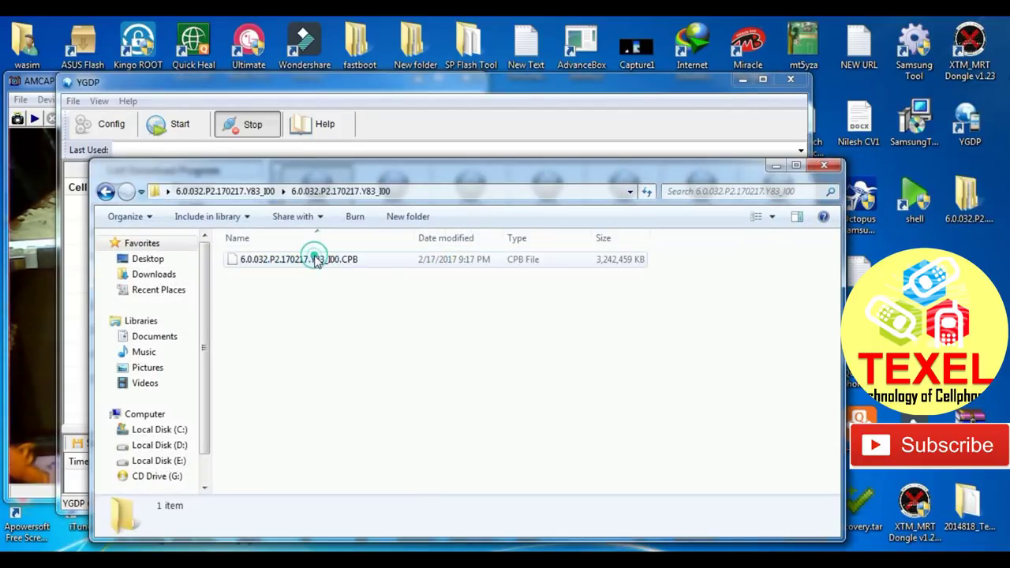
pyautogui.click(825, 167)
# Load 6.0.032.P2.170217.Y83_I00.CPB from the extracted desktop folder as the CPB file in the download configuration and apply it.
pyautogui.click(110, 125)
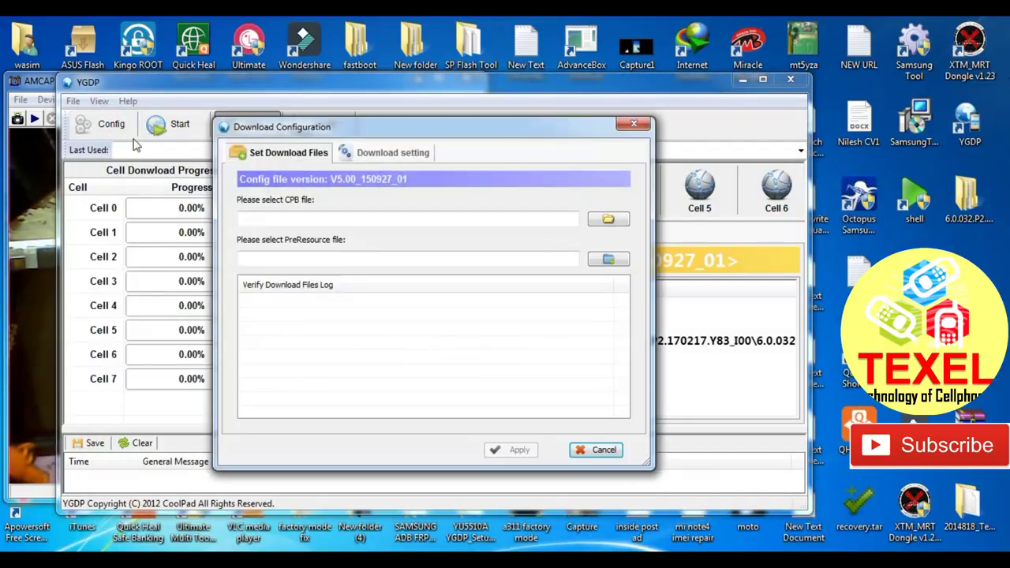
pyautogui.click(612, 221)
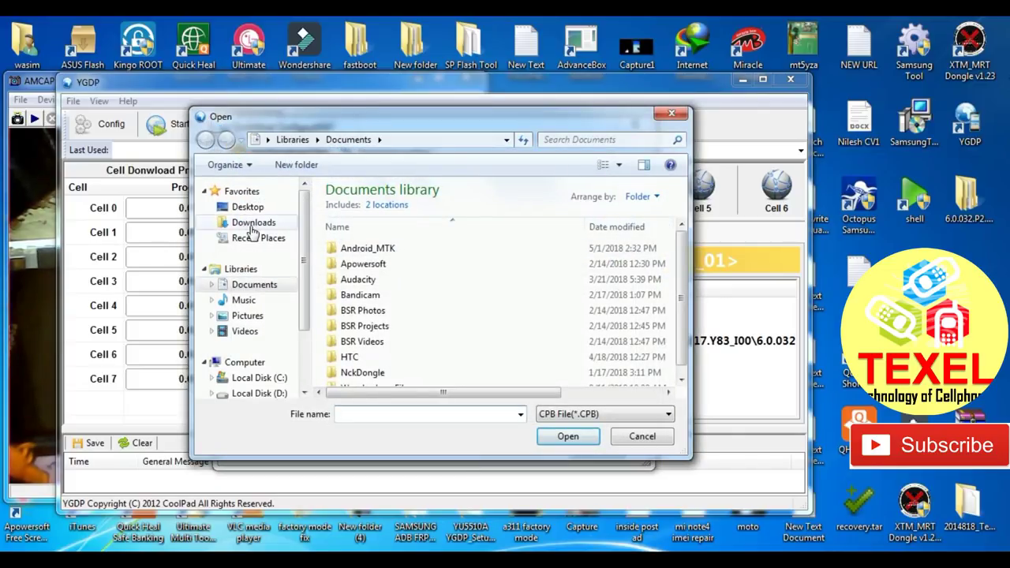
pyautogui.click(246, 207)
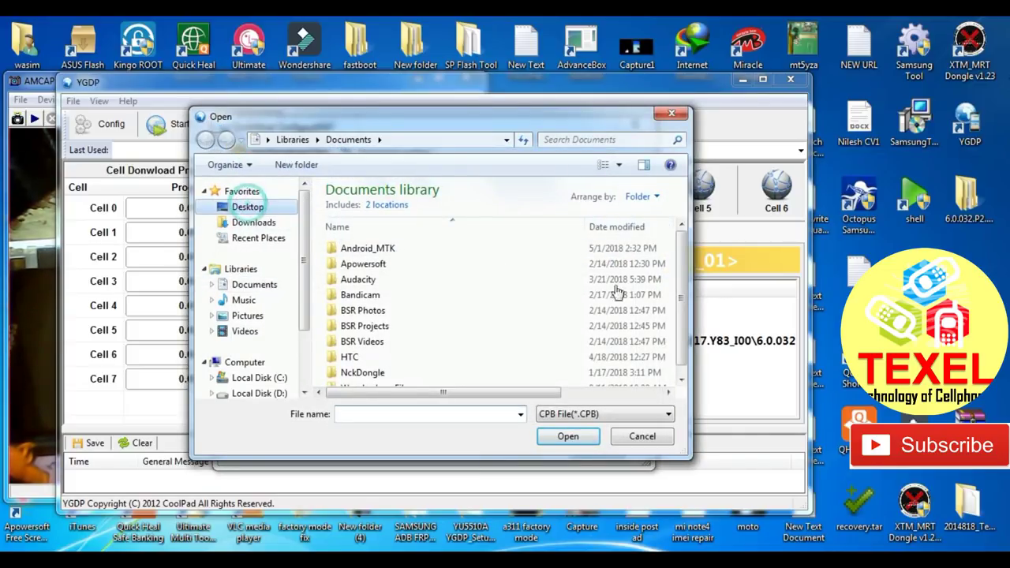
pyautogui.moveTo(686, 264); pyautogui.dragTo(680, 245)
pyautogui.doubleClick(351, 236)
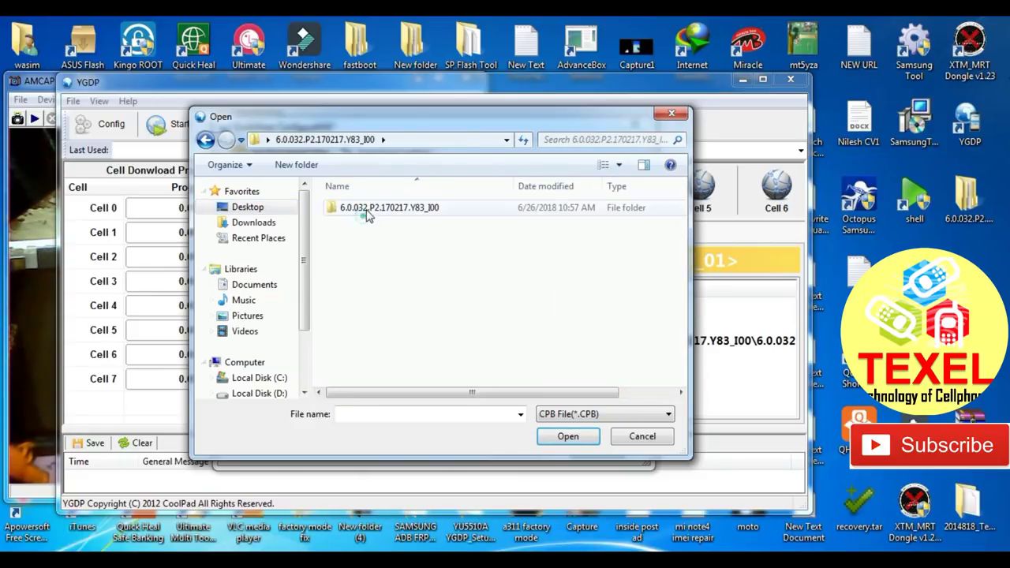
pyautogui.doubleClick(368, 212)
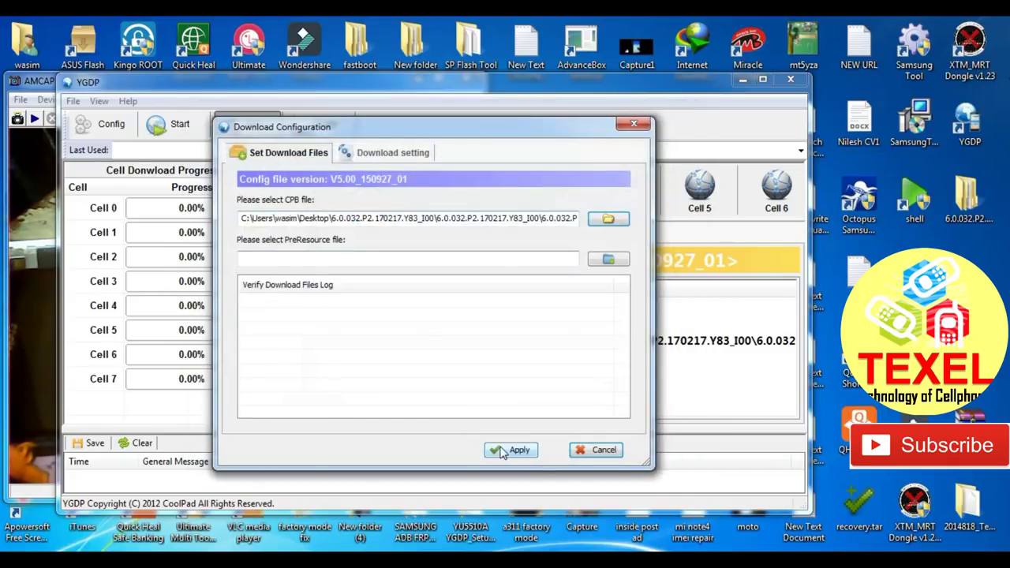
pyautogui.click(512, 450)
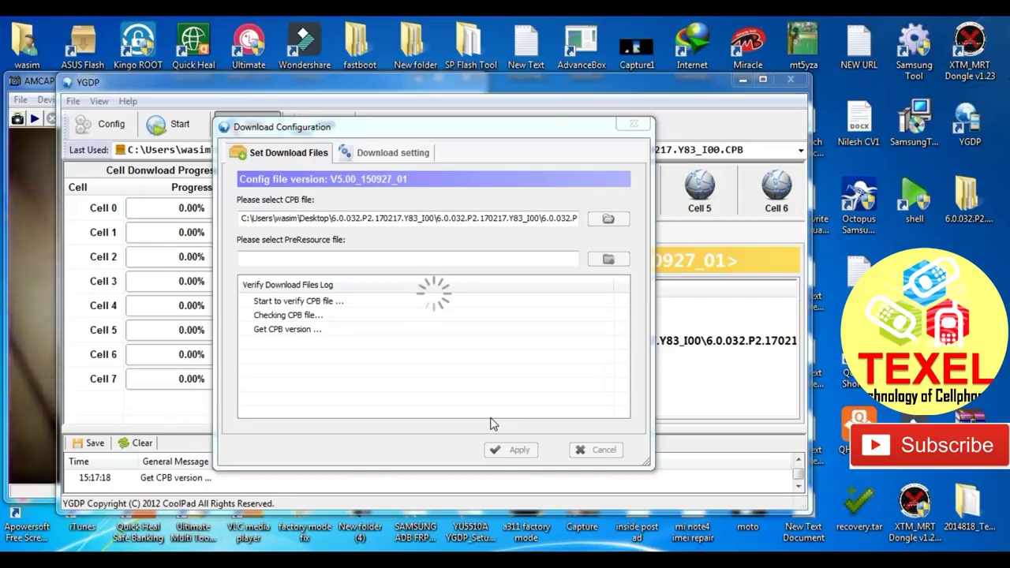
# Move the AMCAP camera preview beside the YGDP window and keep the Download Configuration dialog in front.
pyautogui.click(35, 81)
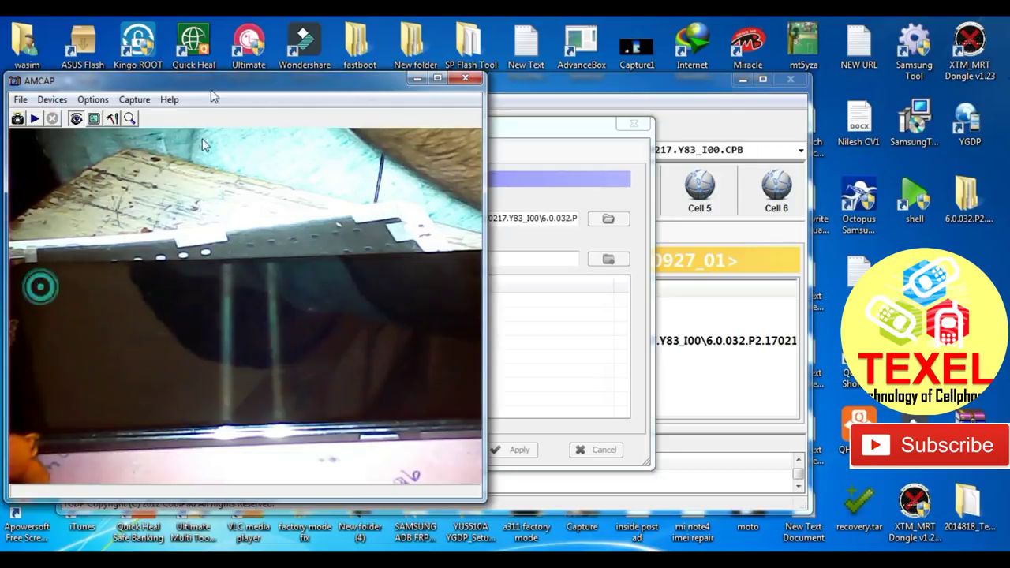
pyautogui.moveTo(193, 84); pyautogui.dragTo(716, 133)
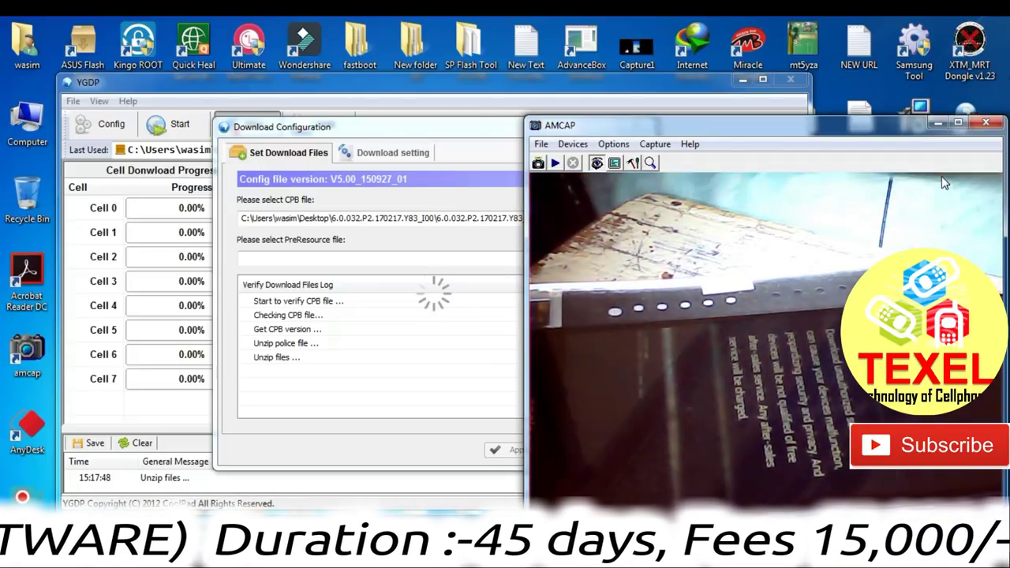
pyautogui.click(432, 138)
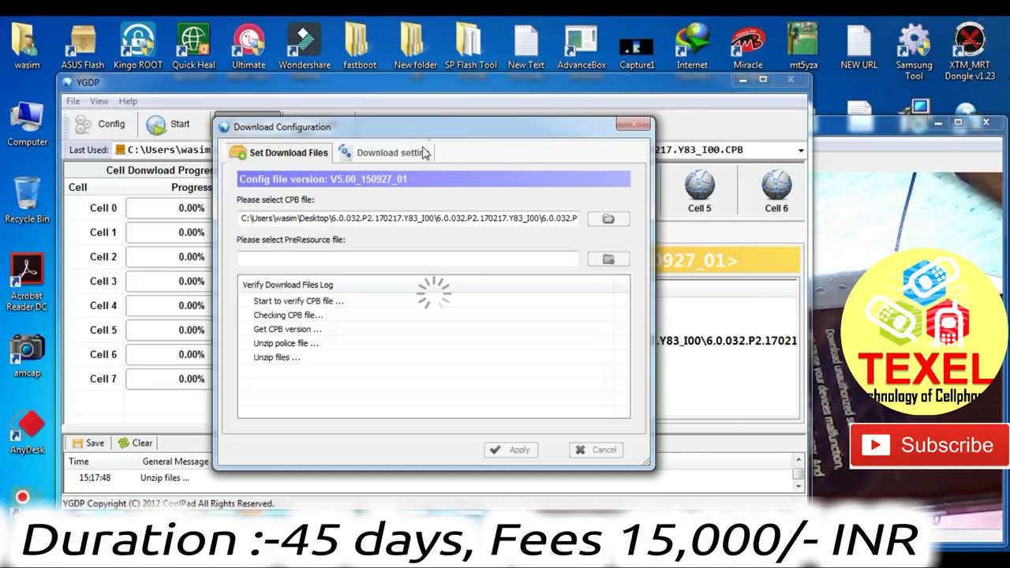
pyautogui.moveTo(345, 138); pyautogui.dragTo(334, 270)
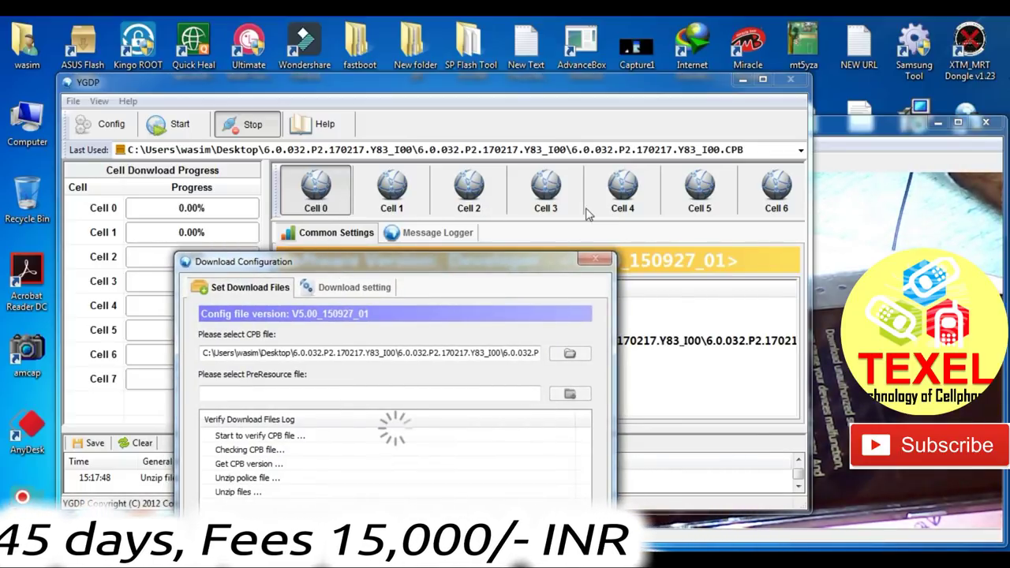
pyautogui.moveTo(422, 268); pyautogui.dragTo(457, 130)
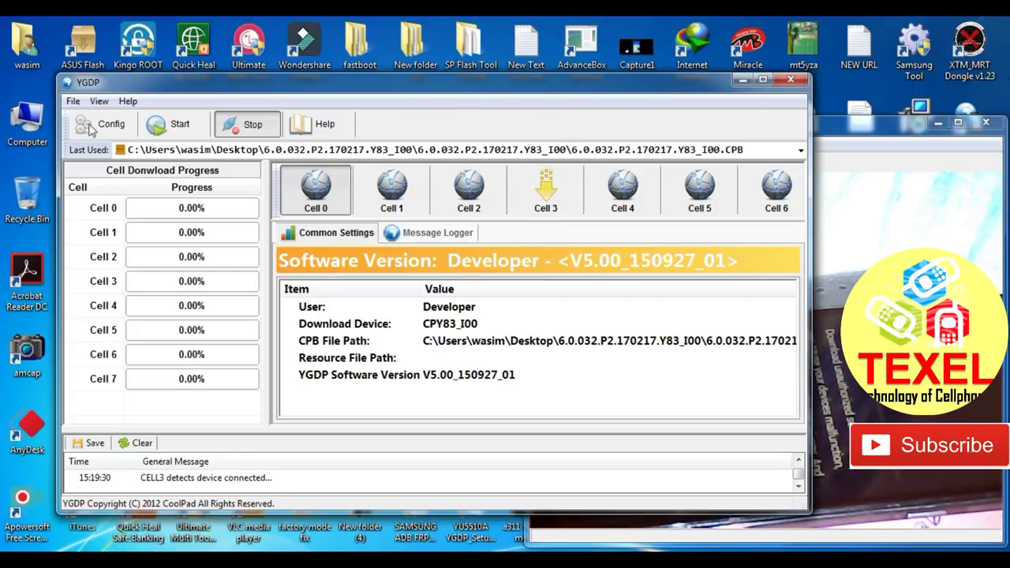
# Try to start the firmware download, and inspect the device listed under SAMSUNG Android Phone in Device Manager.
pyautogui.click(181, 127)
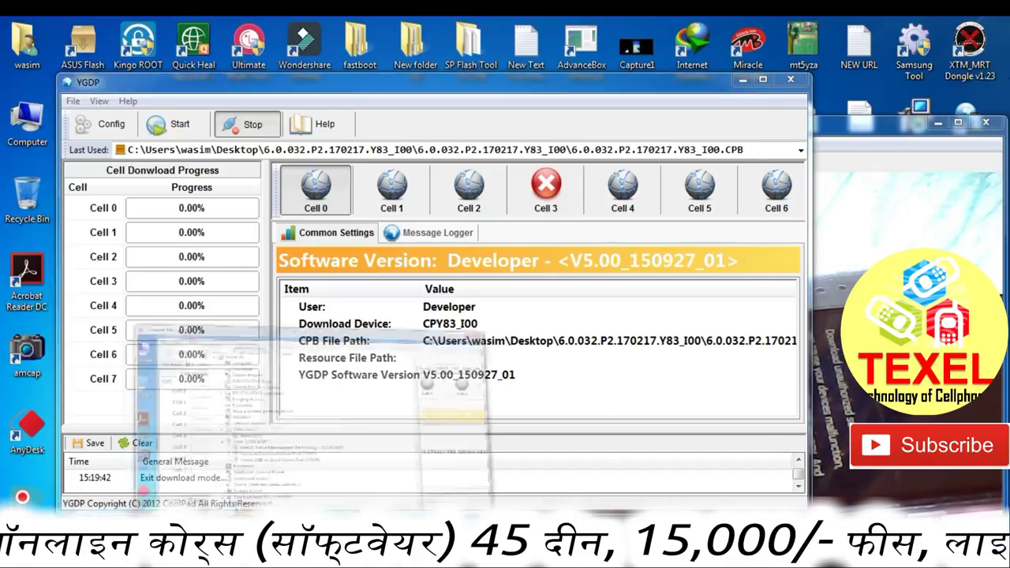
pyautogui.hotkey('alt', 'Tab')
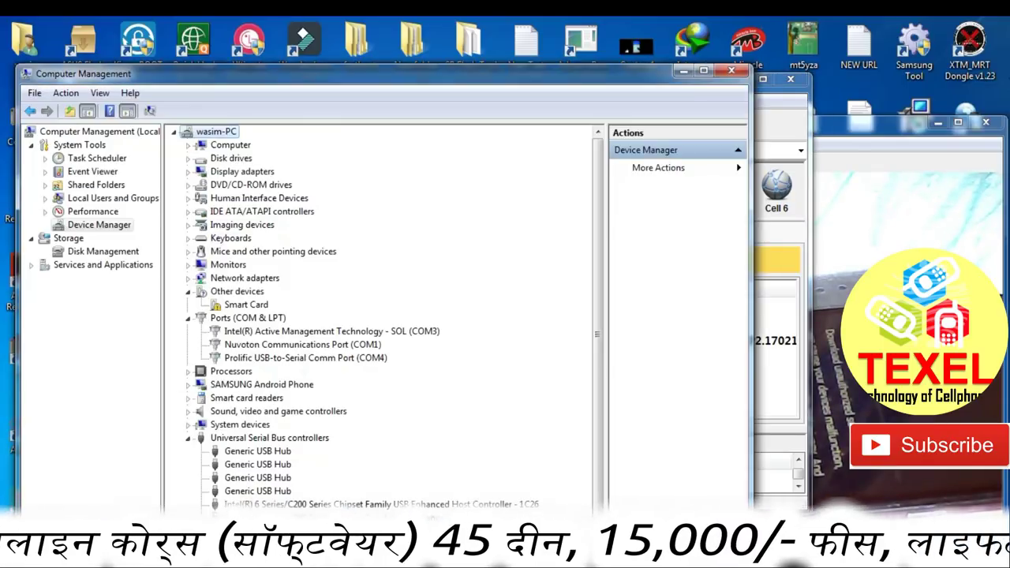
pyautogui.click(187, 386)
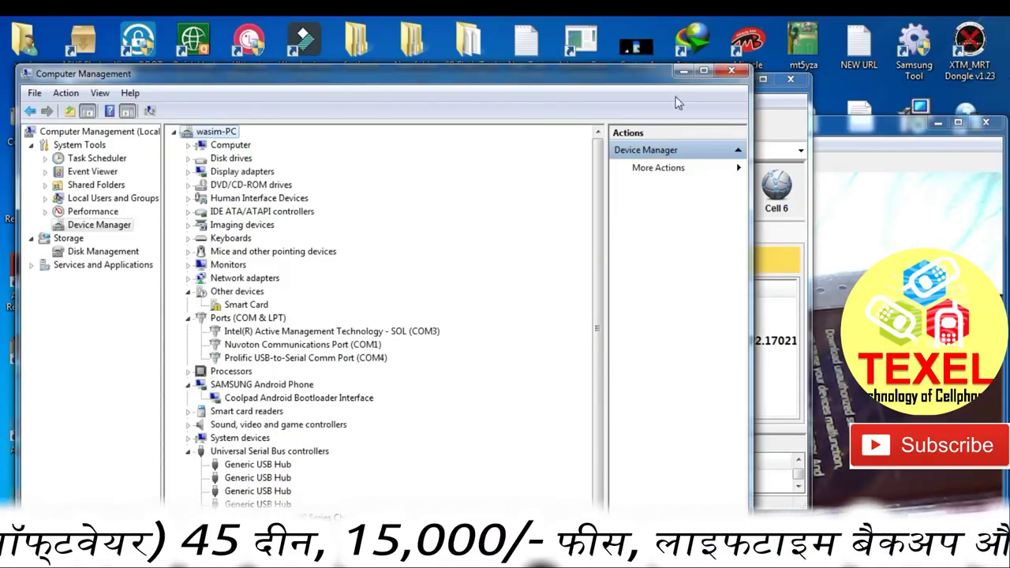
pyautogui.click(684, 71)
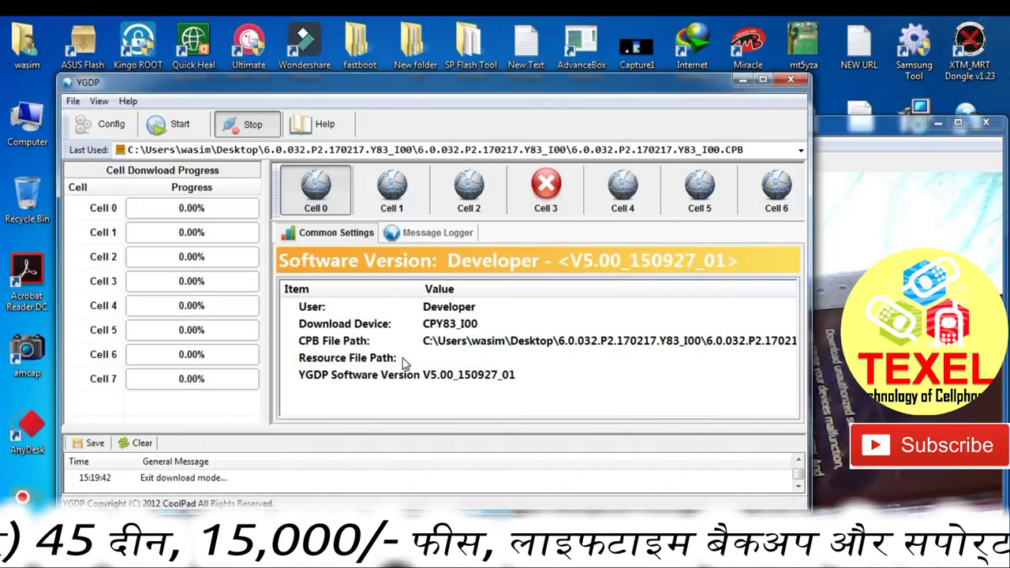
# Restart the firmware download to the connected Coolpad phone and bring the AMCAP camera preview to the front.
pyautogui.click(178, 125)
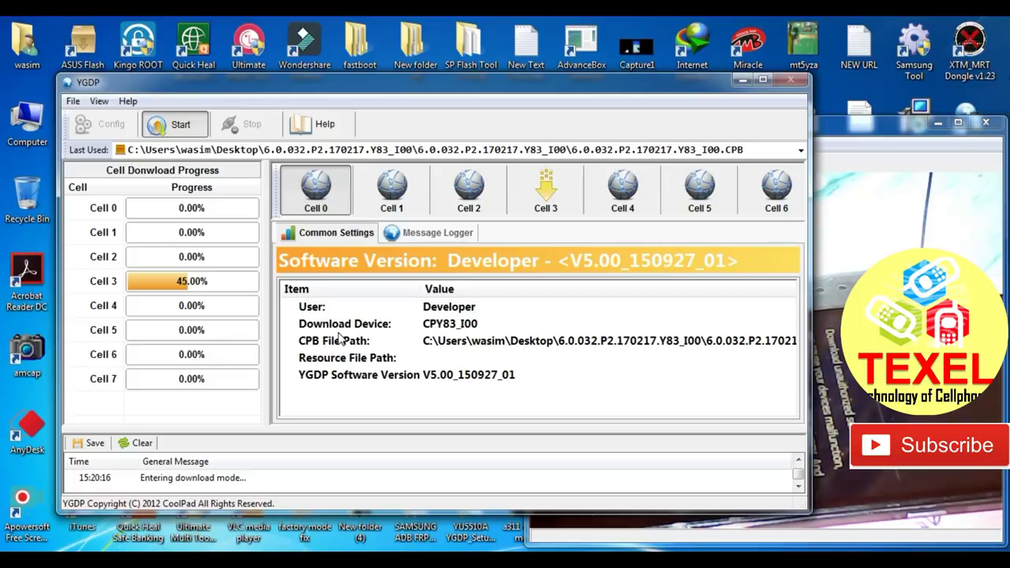
pyautogui.click(868, 316)
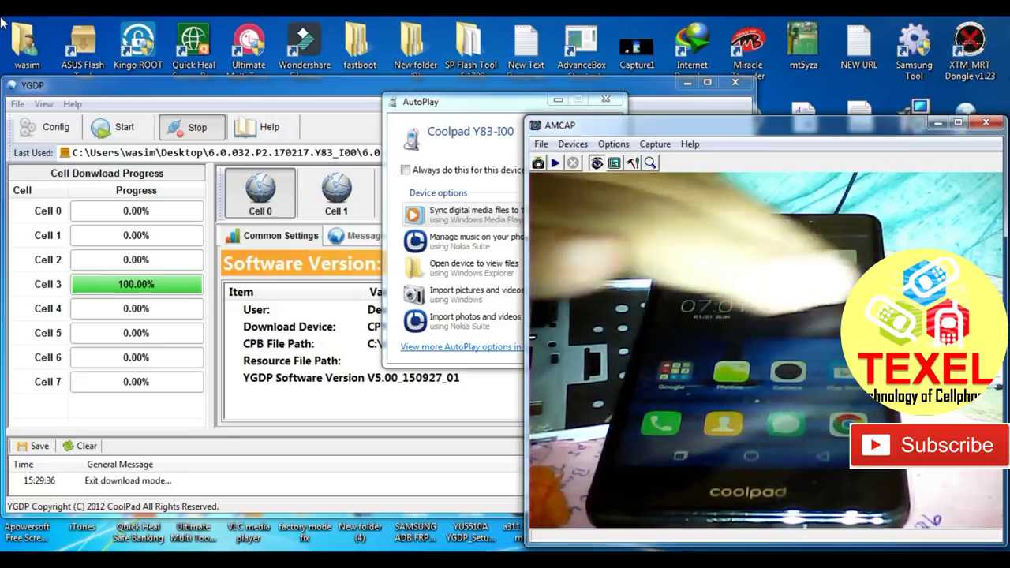
pyautogui.click(895, 547)
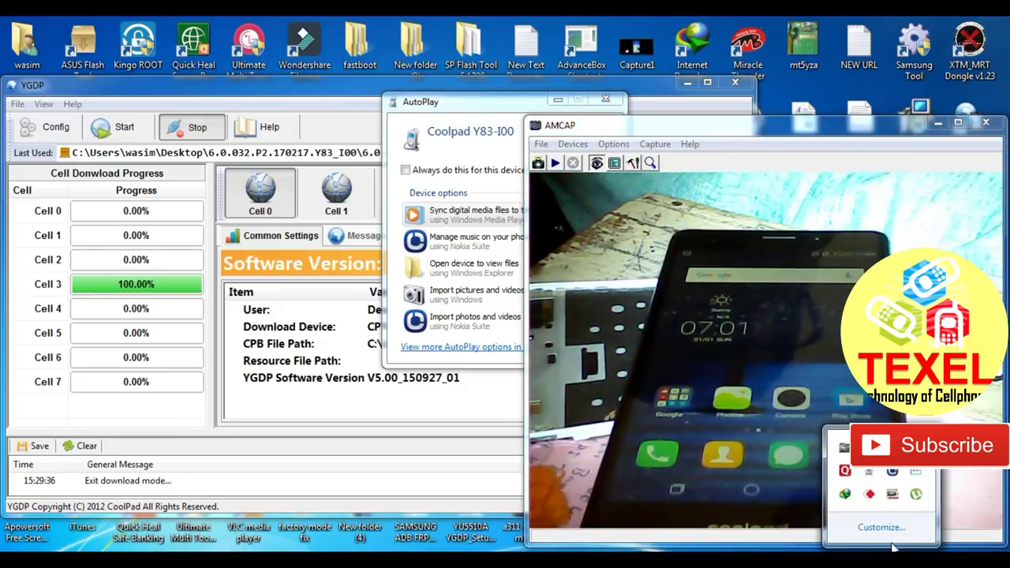